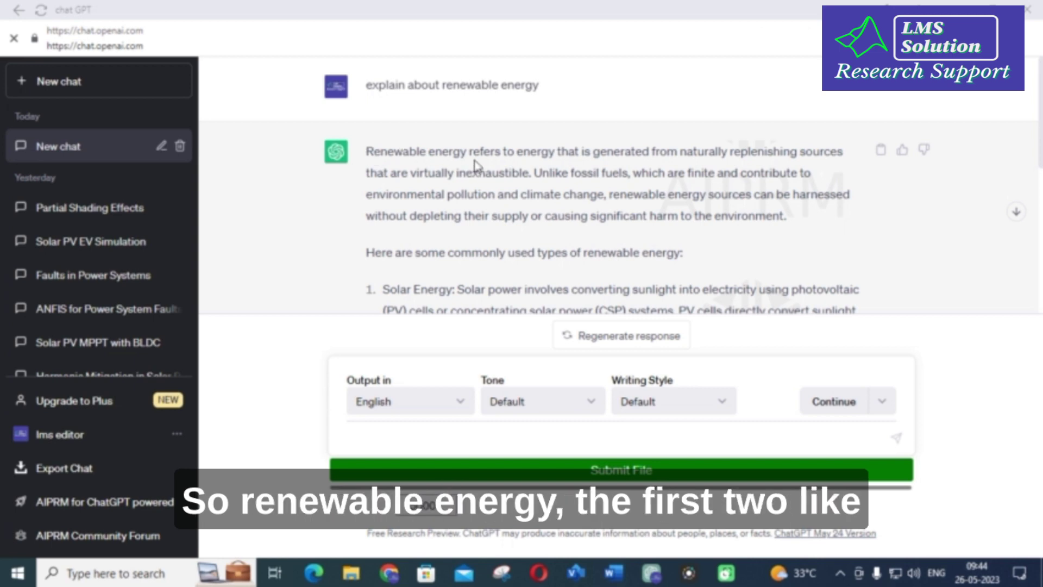
Select the first paragraph of ChatGPT's renewable energy answer
drag(367, 151, 789, 224)
key(ctrl+c)
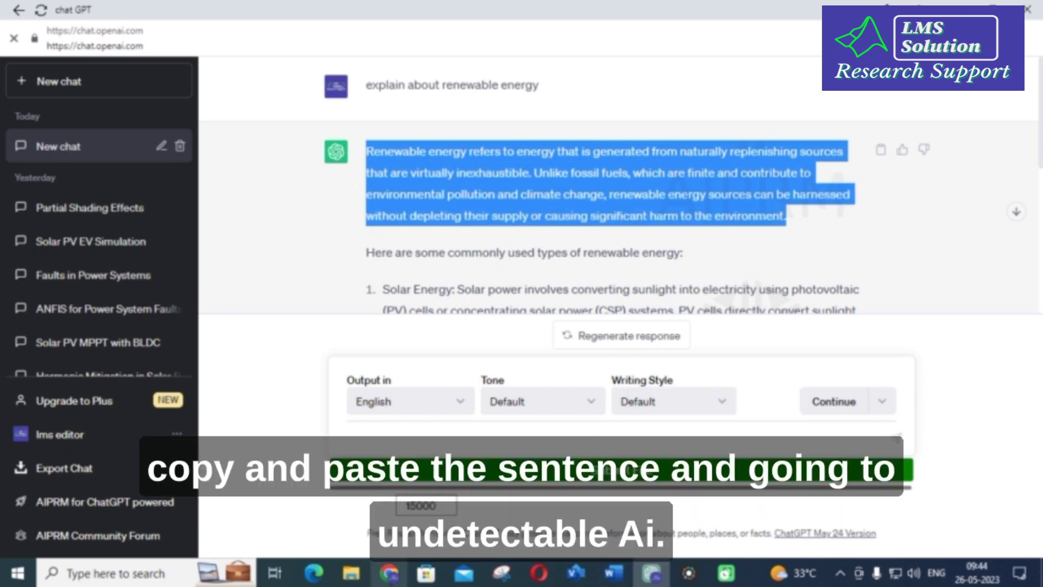
Switch to the Chrome window with the Google results for 'undetectable ai'
click(389, 573)
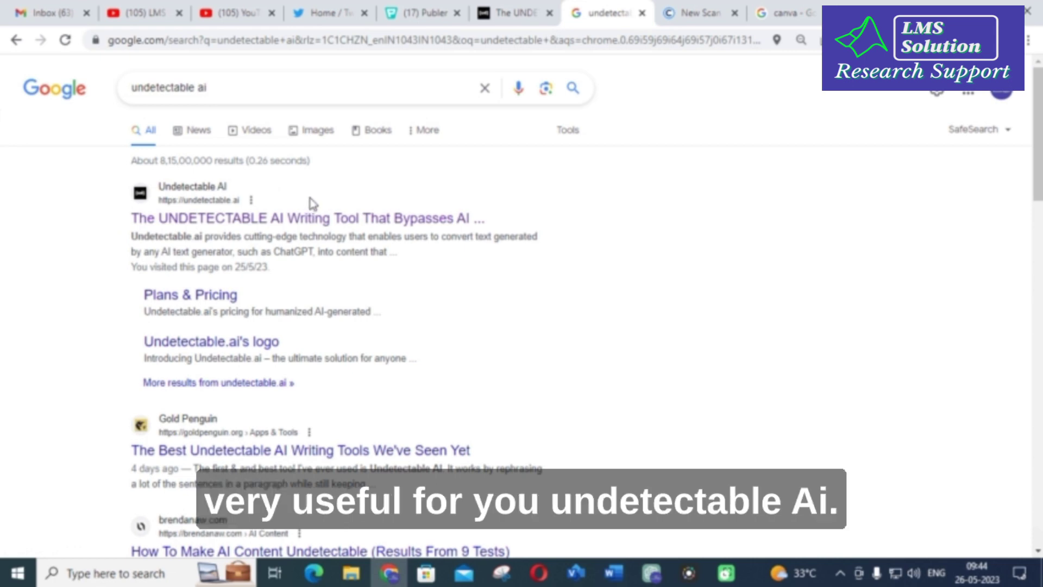
Paste the copied renewable energy paragraph into Undetectable AI's text box
click(526, 8)
scroll(128, 205, down, 4)
scroll(136, 201, up, 4)
scroll(245, 326, down, 3)
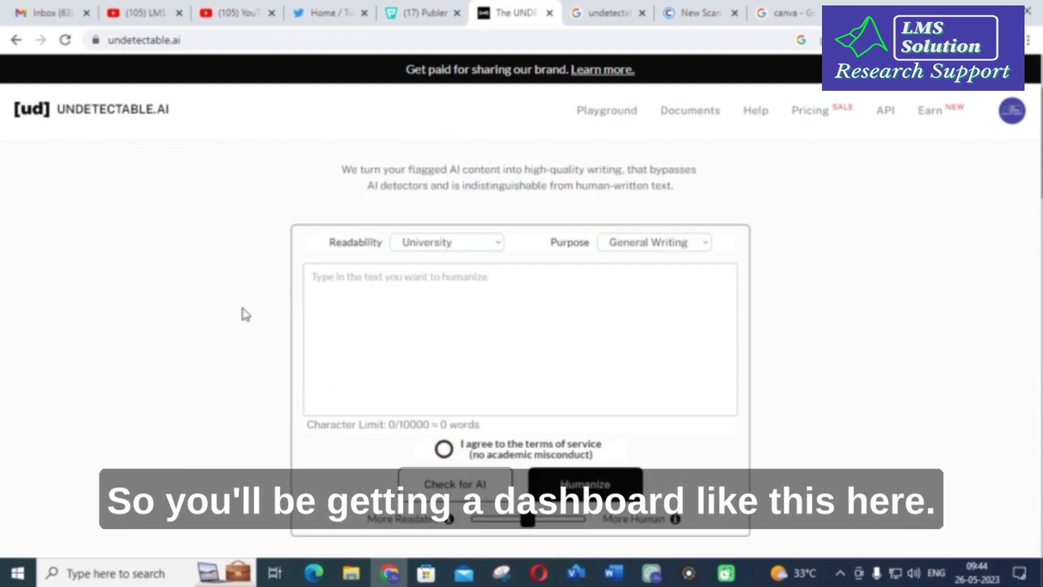
click(383, 290)
key(ctrl+v)
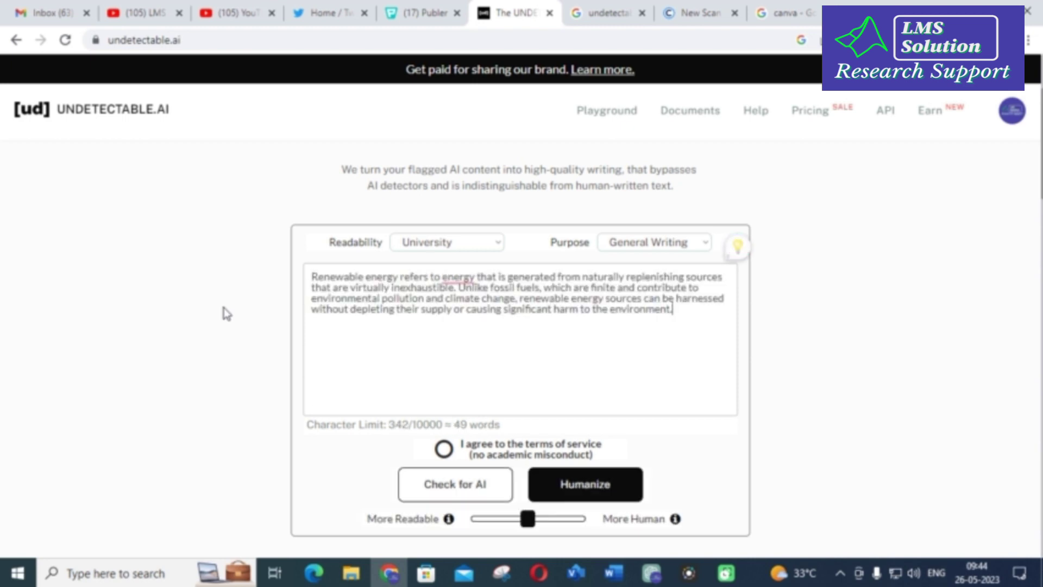
Accept the terms of service and check the paragraph for AI writing
scroll(226, 315, down, 1)
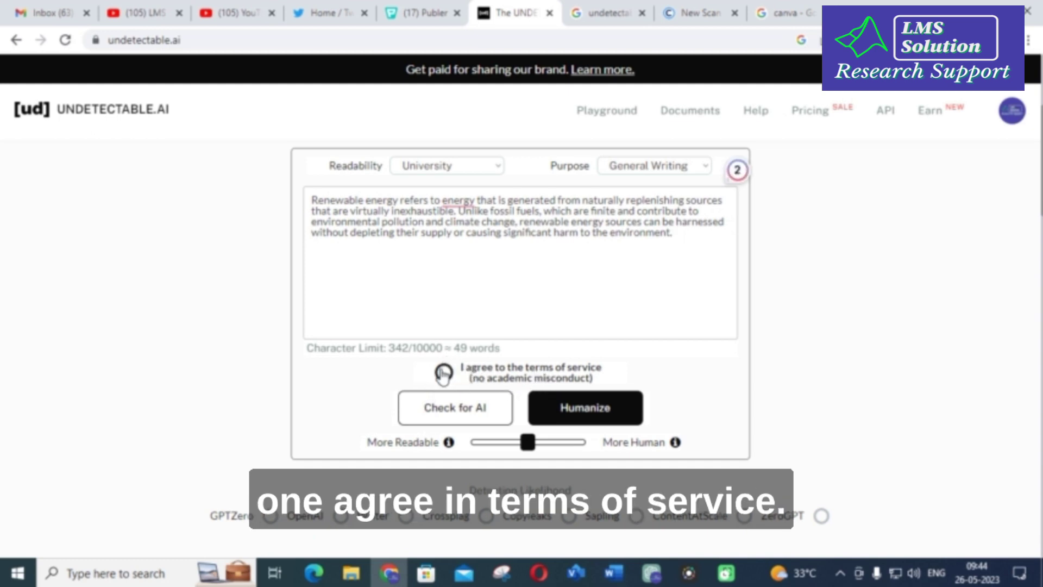
click(443, 374)
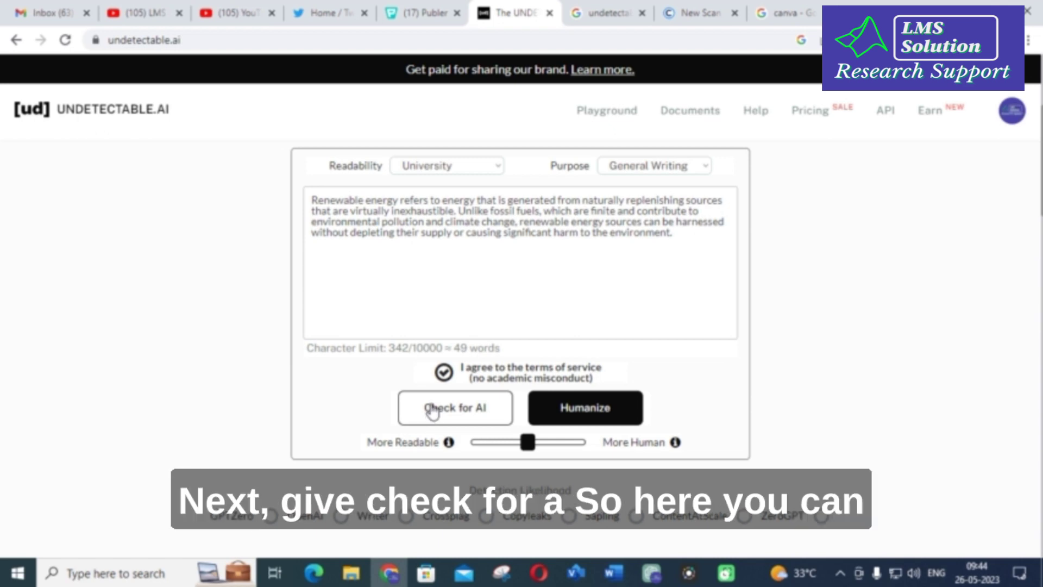
click(433, 408)
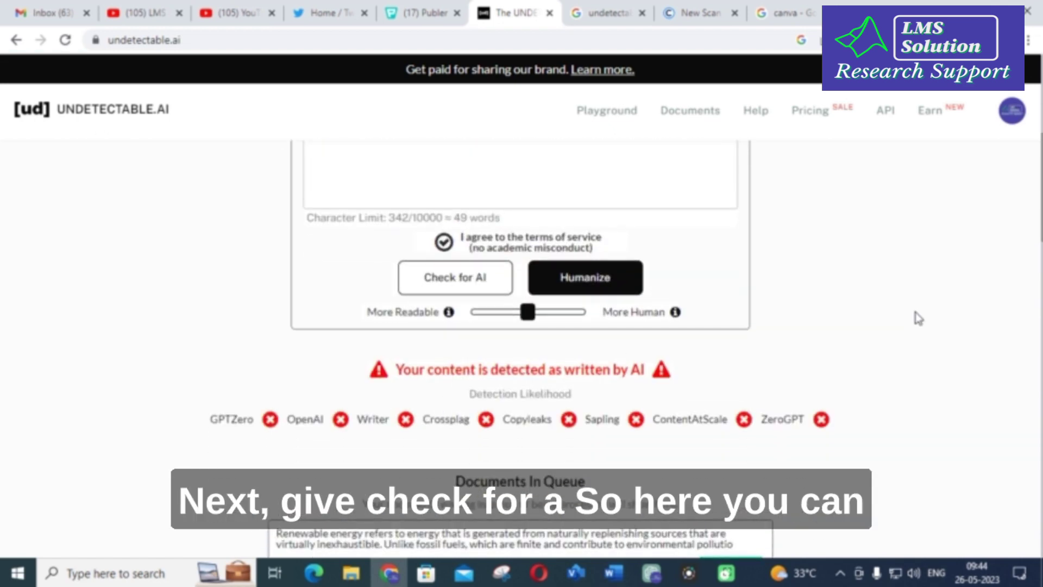
scroll(891, 328, up, 1)
scroll(706, 381, down, 1)
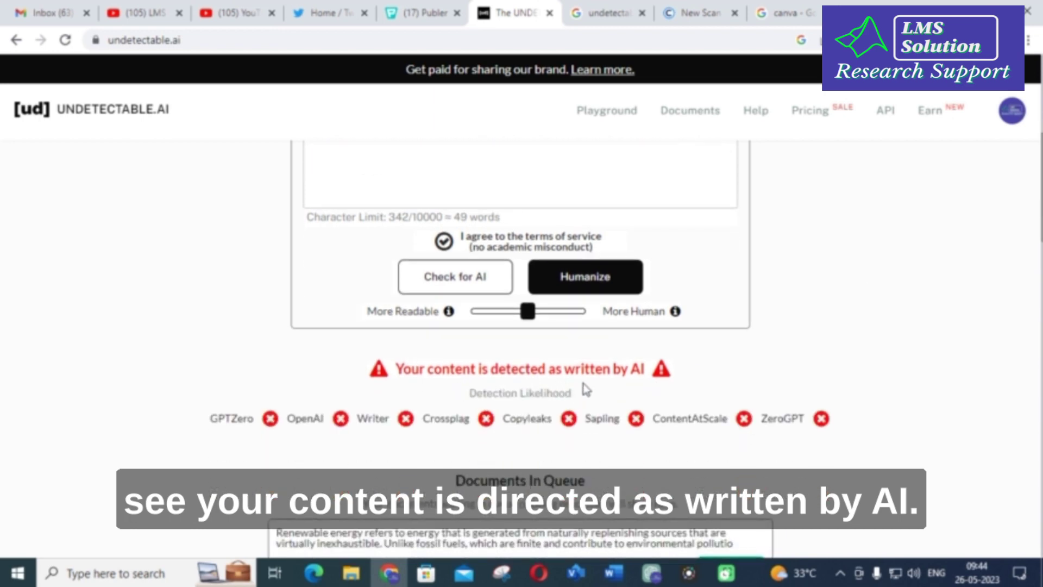
scroll(584, 391, up, 6)
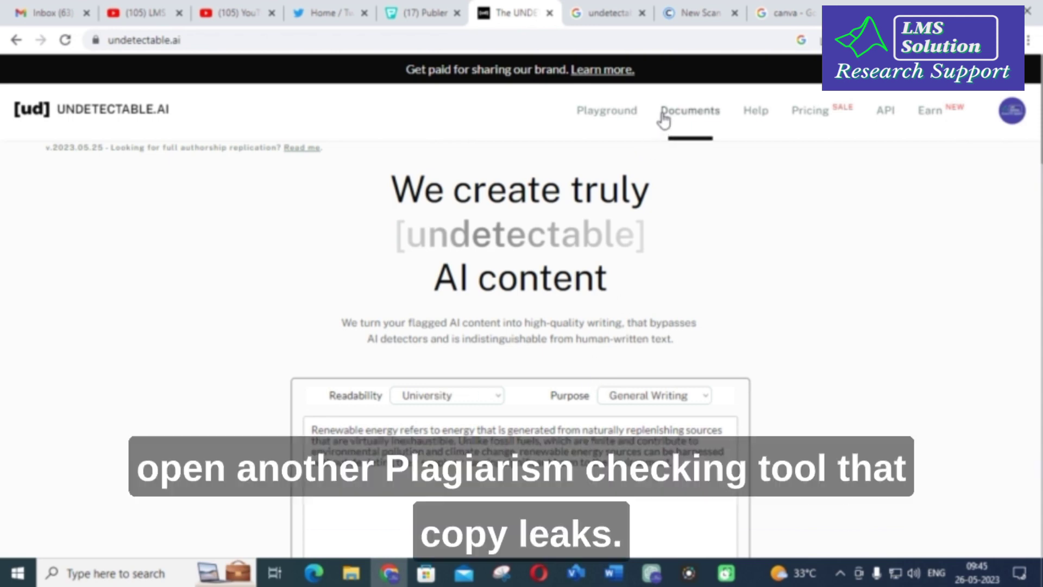
Paste the renewable energy paragraph into a Copyleaks new scan and run the plagiarism scan
click(613, 11)
click(713, 8)
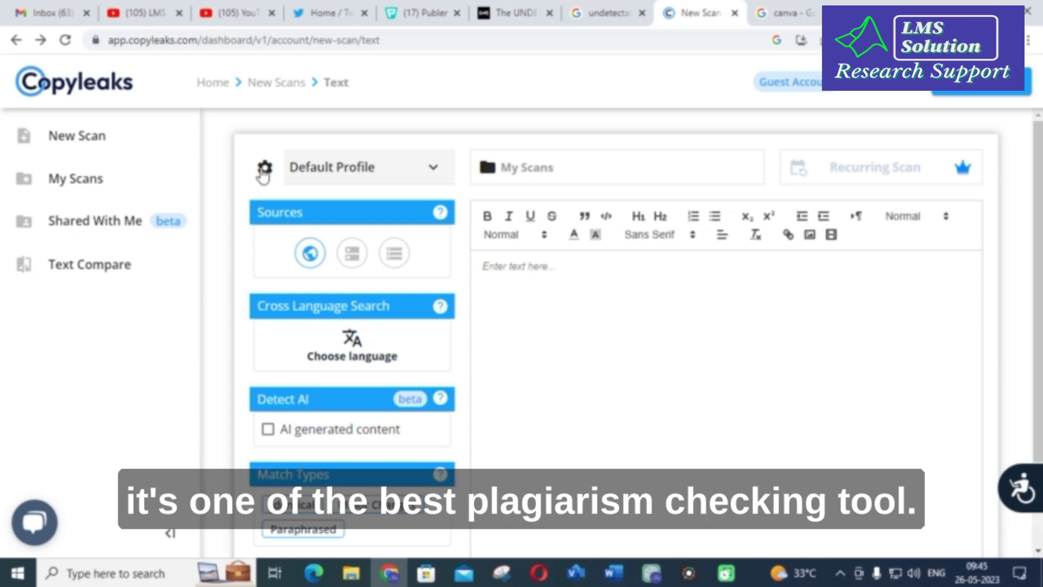
click(535, 278)
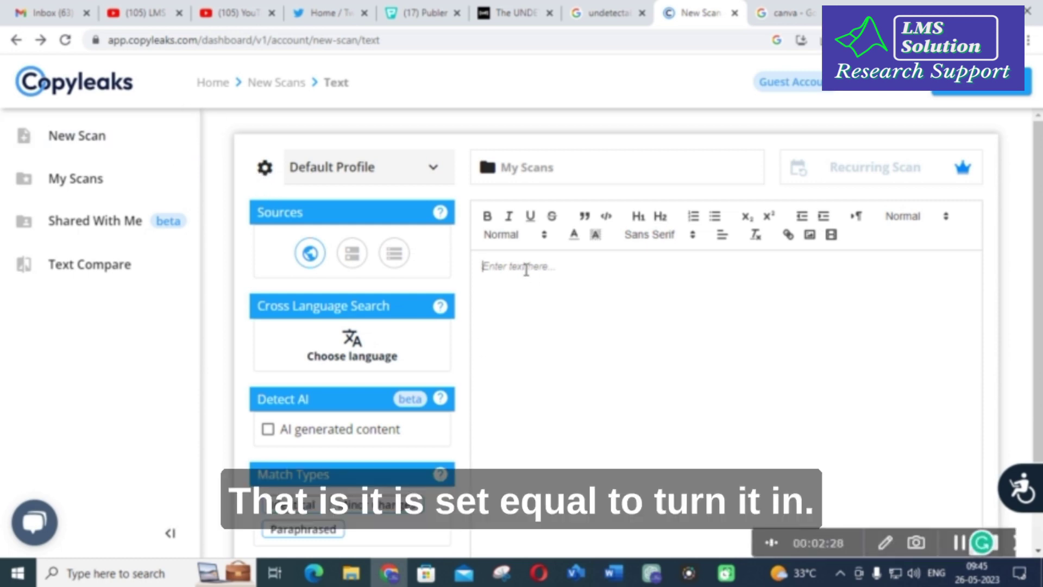
key(ctrl+v)
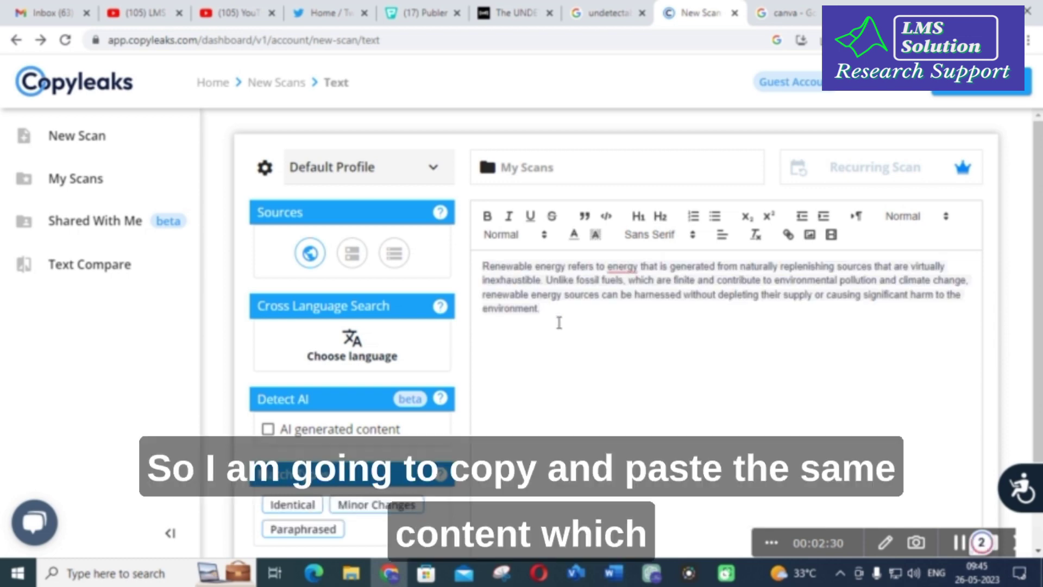
scroll(560, 326, down, 2)
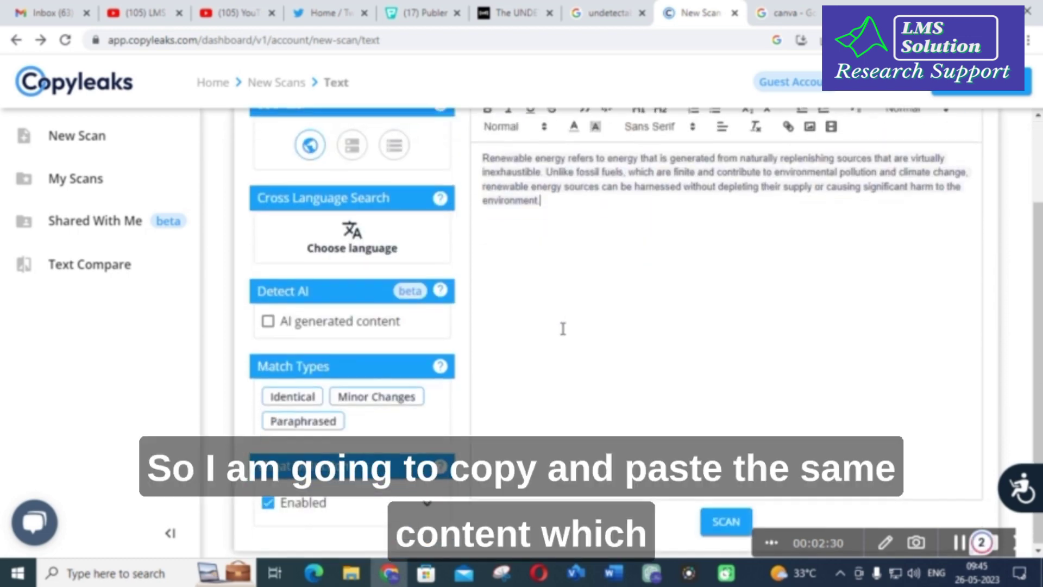
click(723, 521)
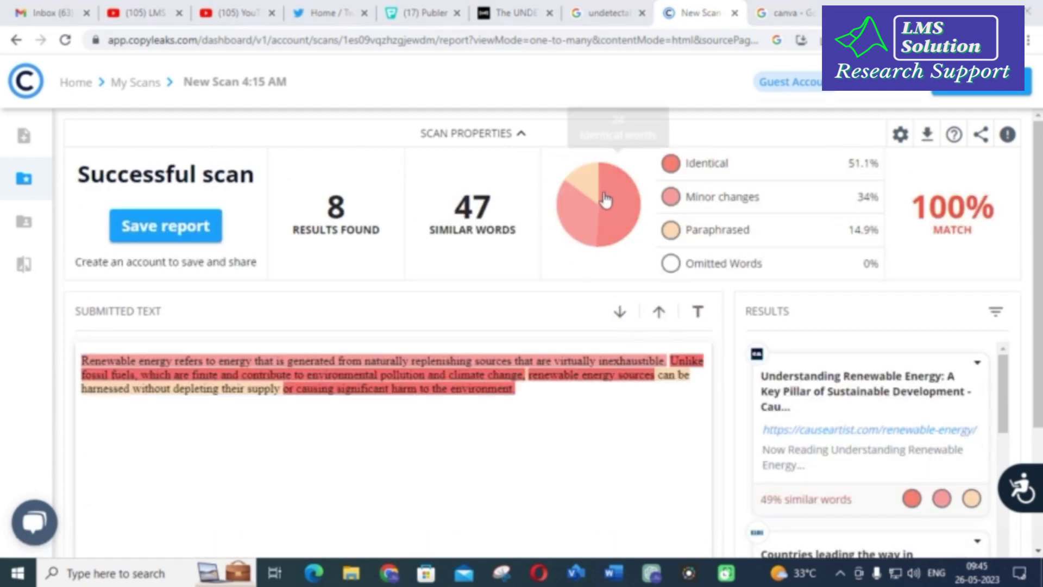
scroll(529, 235, down, 1)
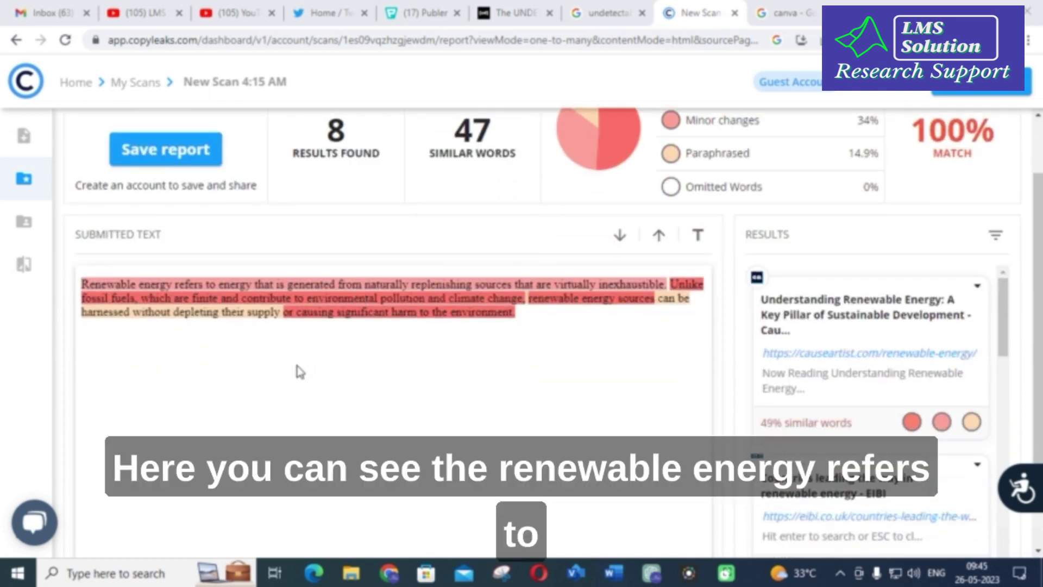
scroll(524, 236, up, 1)
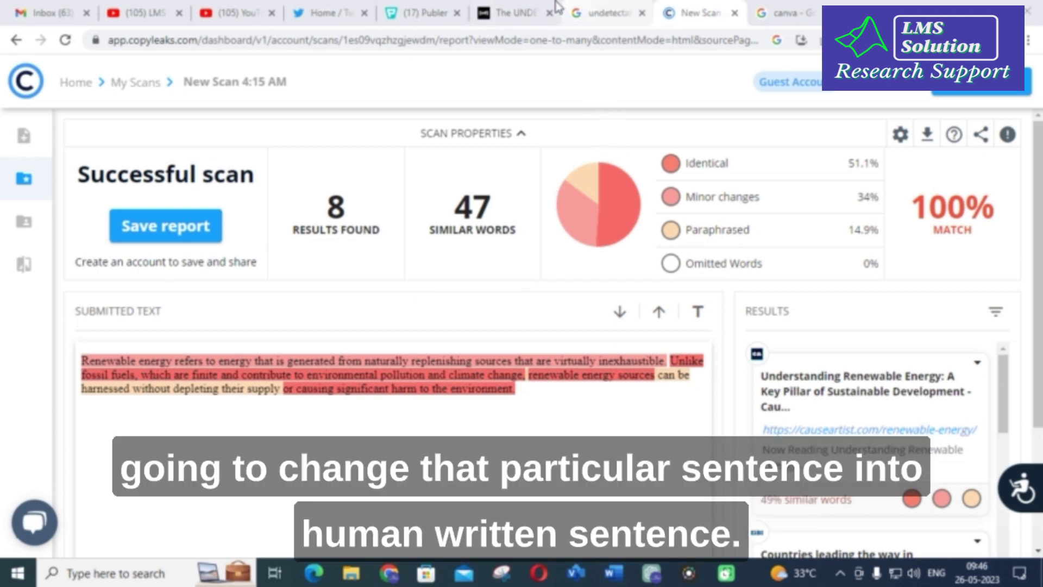
click(516, 7)
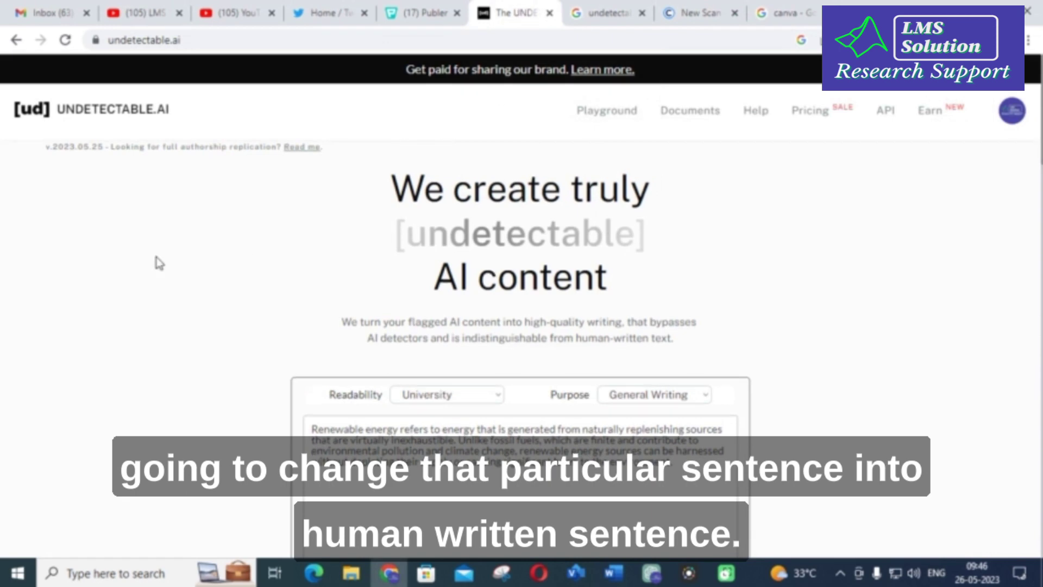
Humanize the pasted paragraph, dismissing the Insufficient Balance notice
scroll(159, 262, down, 4)
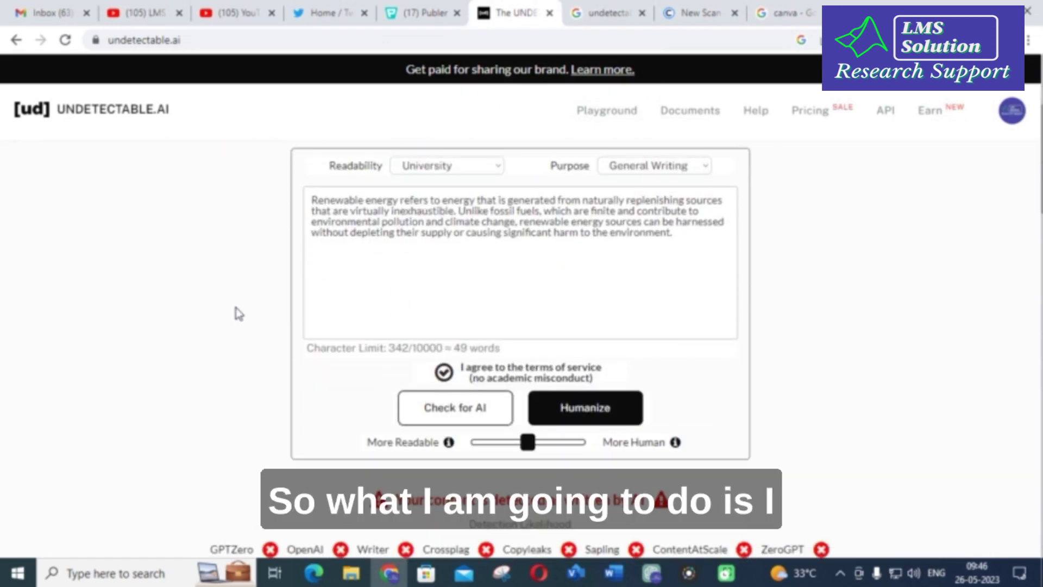
click(587, 411)
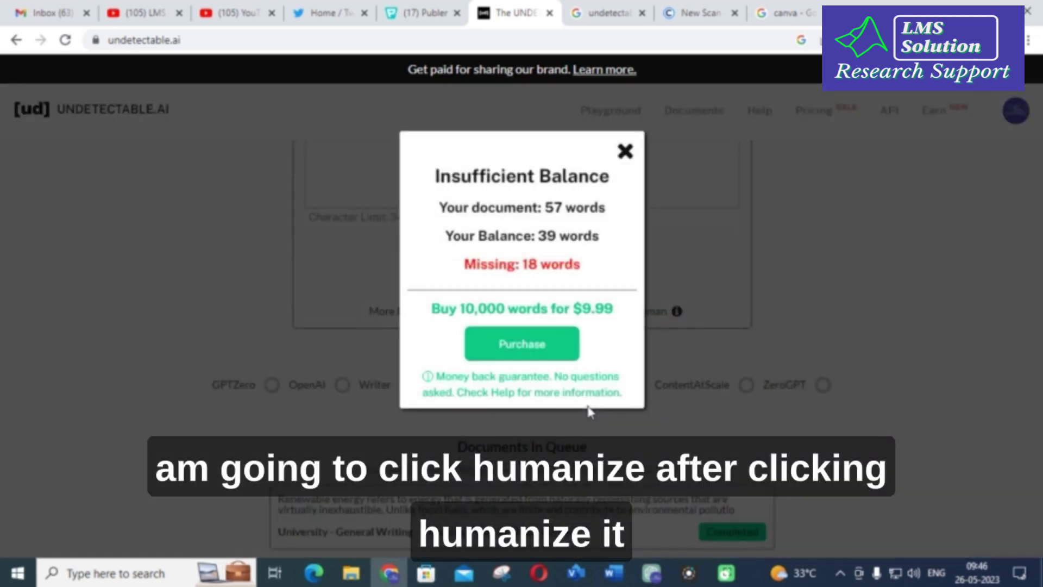
click(632, 151)
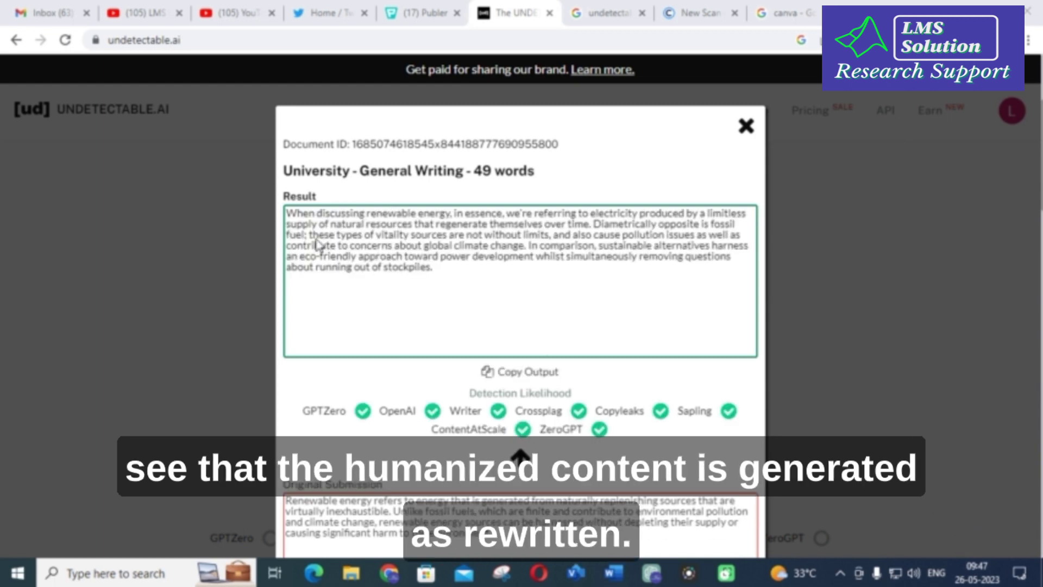
Select the humanized renewable energy text and review the green Detection Likelihood ticks
scroll(309, 269, up, 1)
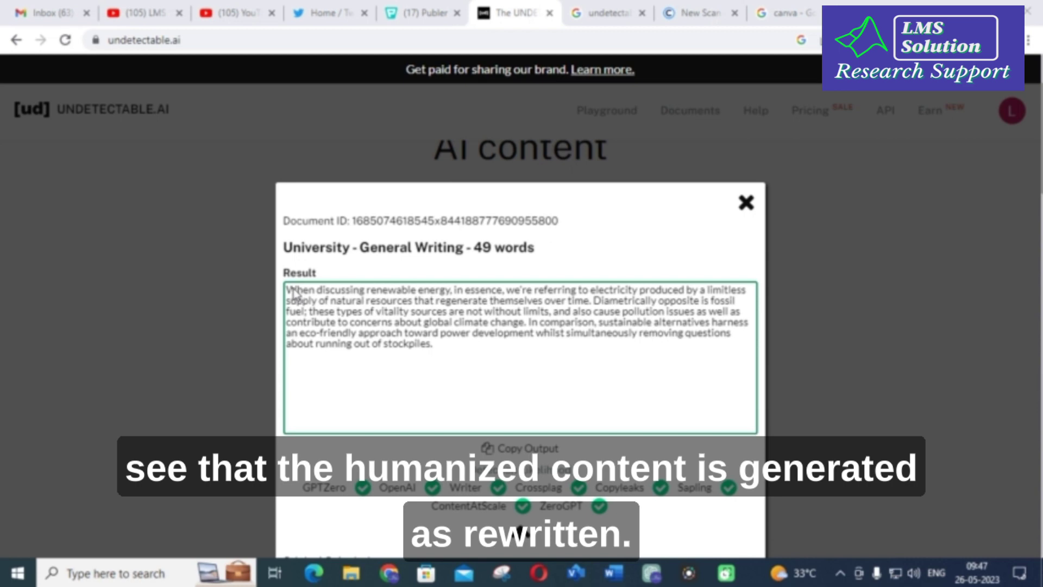
drag(288, 290, 446, 349)
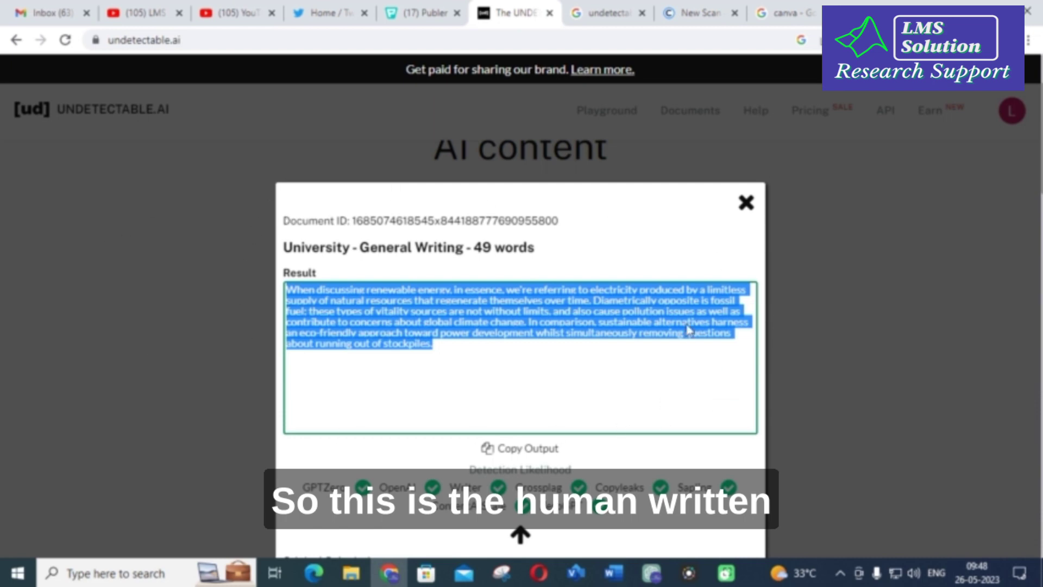
scroll(619, 406, down, 4)
scroll(619, 407, up, 1)
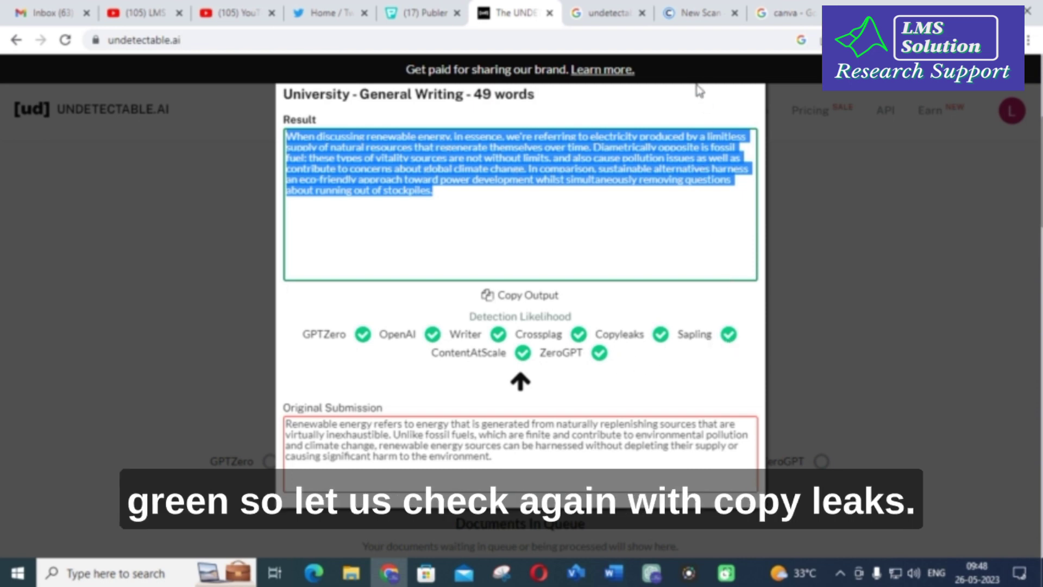
Paste the humanized paragraph into a new Copyleaks Free Text scan and run it
click(699, 11)
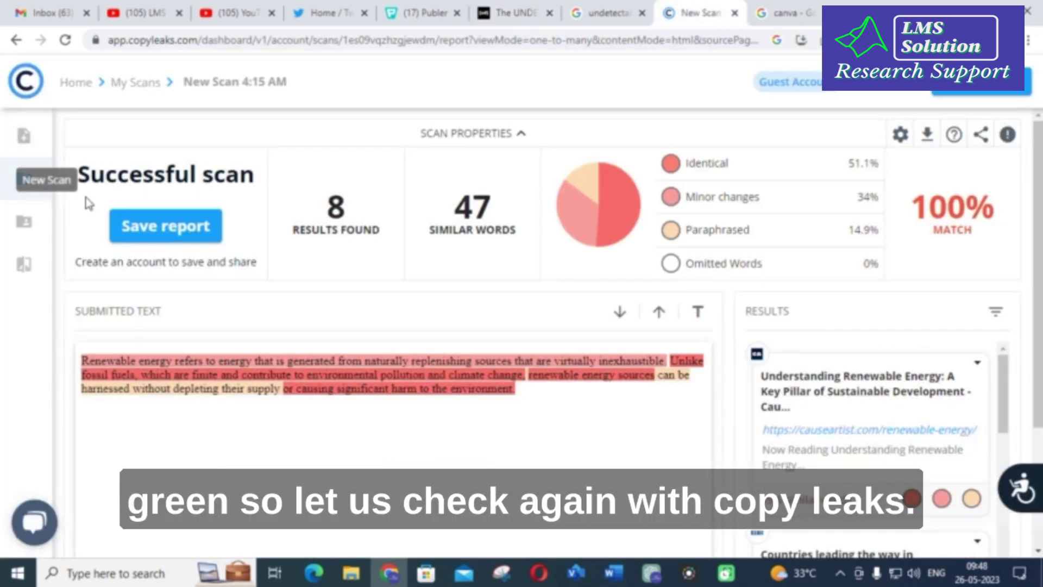
click(27, 132)
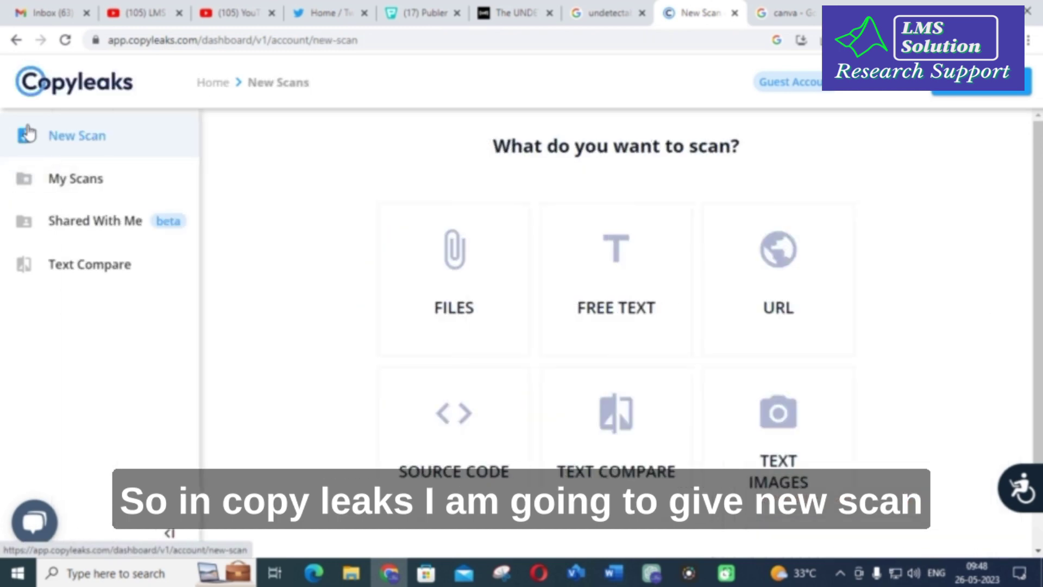
click(596, 245)
text(When discussing renewable energy, in essence, we're referring to electricity produced by a limitless supply of natural resources that regenerate themselves over time. Diametrically opposite is fossil fuel; these types of vitality sources are not without limits, and also cause pollution issues as well as contribute to concerns about global climate change. In comparison, sustainable alternatives harness an eco-friendly approach toward power development whilst simultaneously removing questions about running out of stockpiles.)
scroll(625, 353, down, 2)
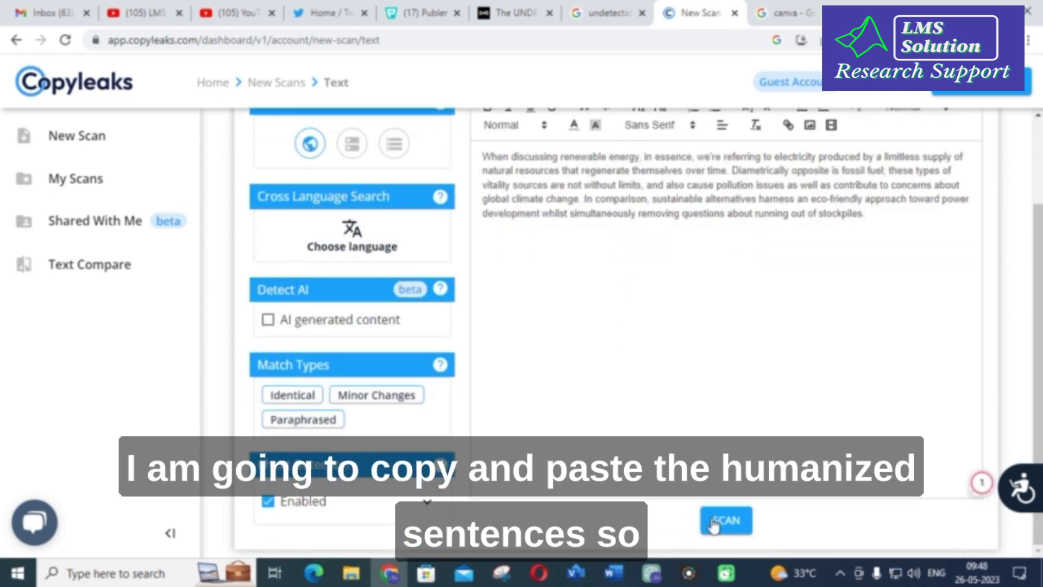
click(722, 521)
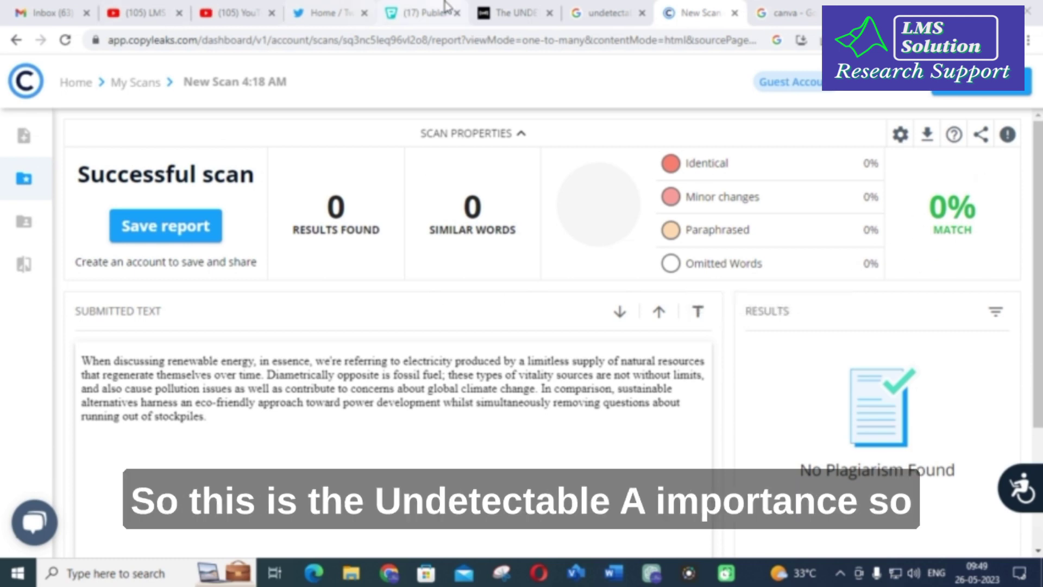
Return to the Google 'undetectable ai' results tab and look over the listings
click(596, 9)
scroll(29, 288, down, 3)
scroll(30, 285, up, 3)
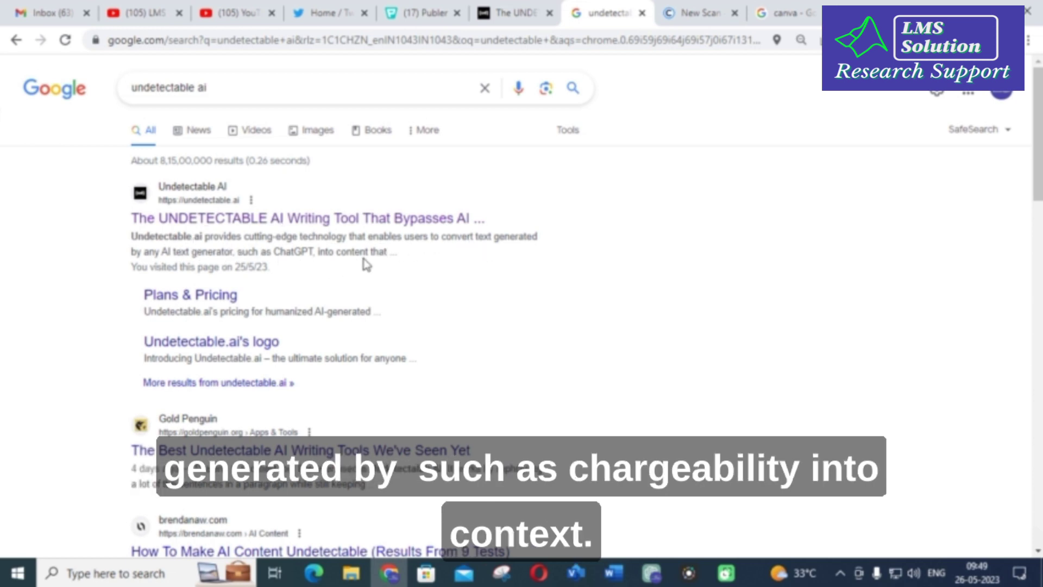
Open undetectable.ai from the first result, view its Playground, then go to Pricing
click(287, 220)
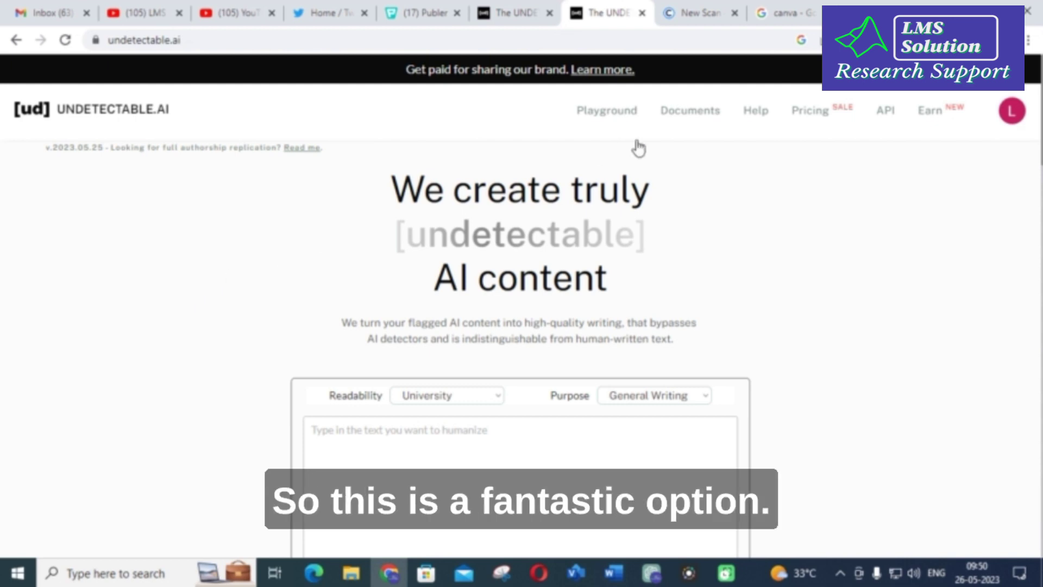
click(608, 124)
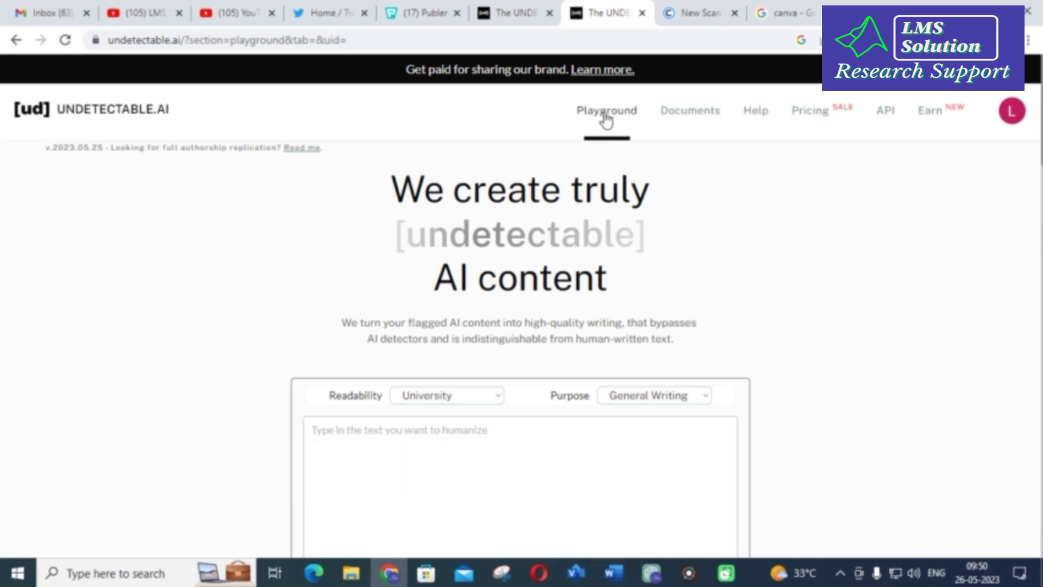
double_click(606, 117)
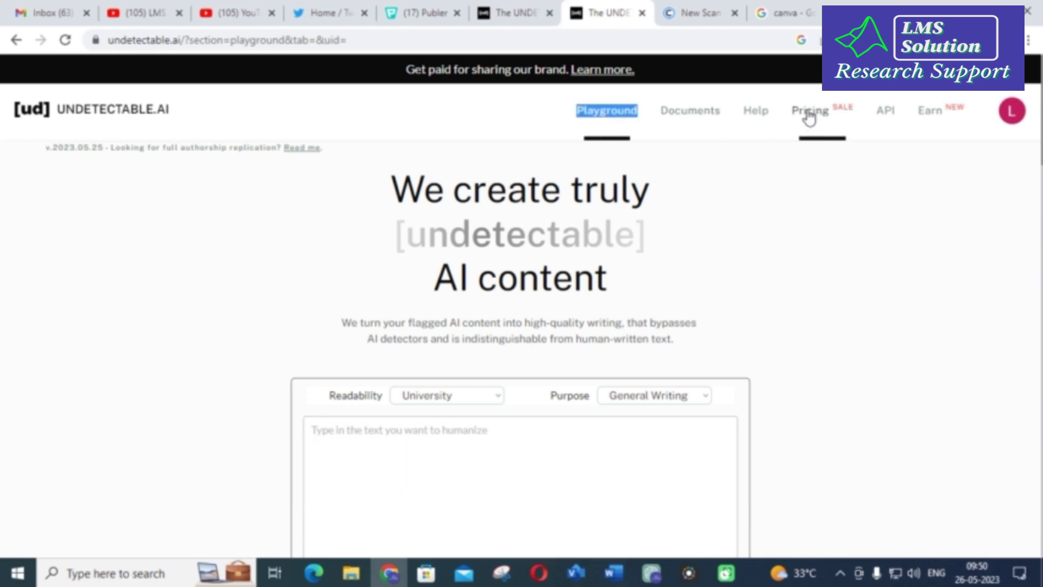
scroll(376, 218, down, 7)
scroll(376, 218, down, 1)
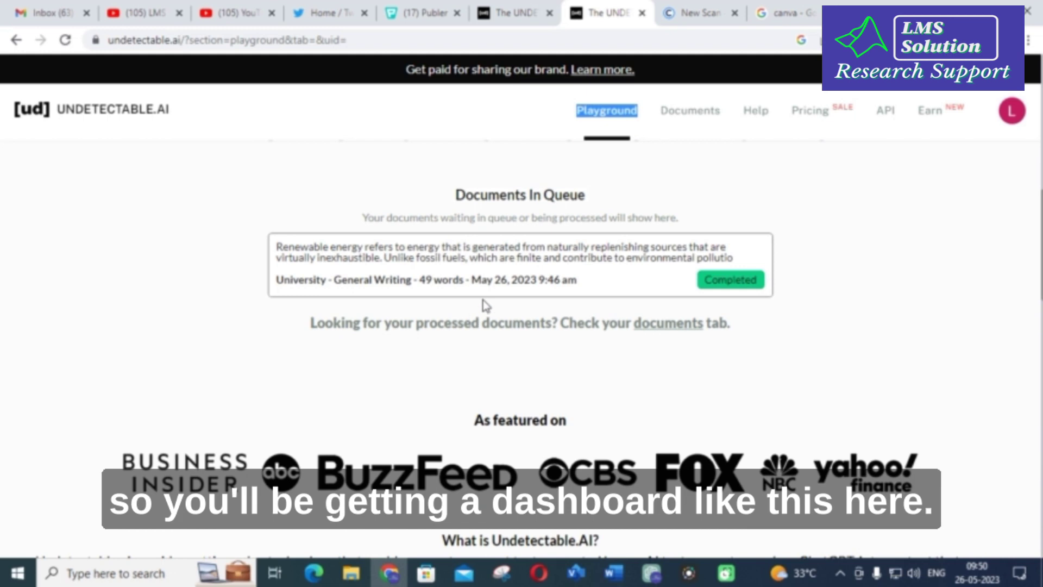
scroll(485, 302, up, 4)
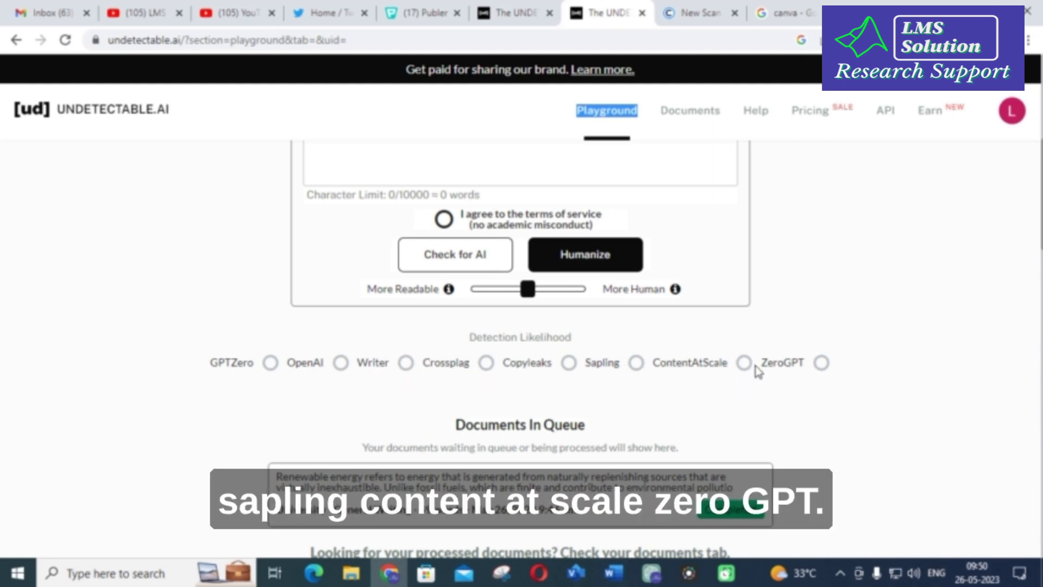
scroll(789, 375, up, 7)
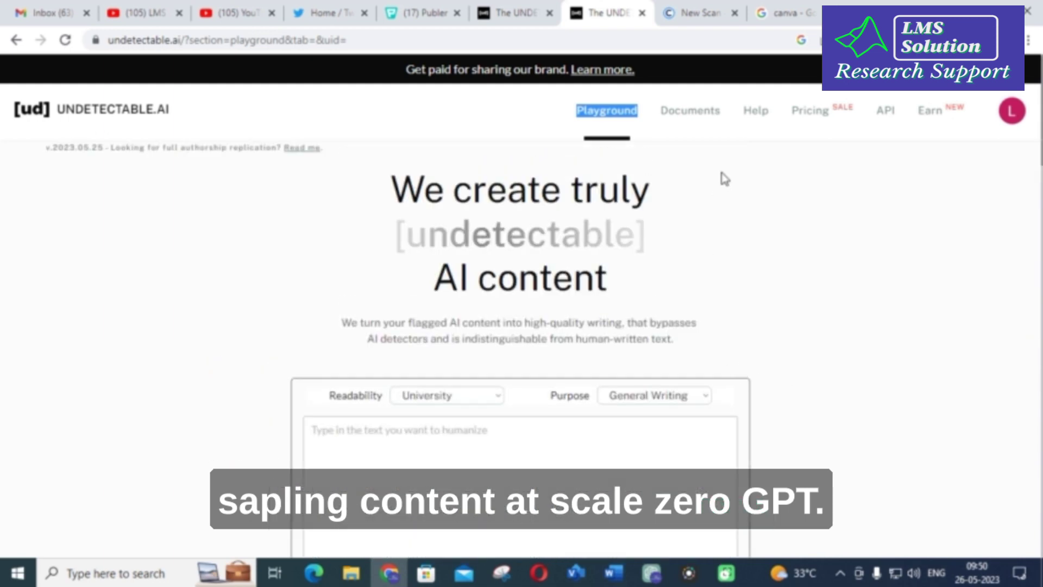
click(826, 115)
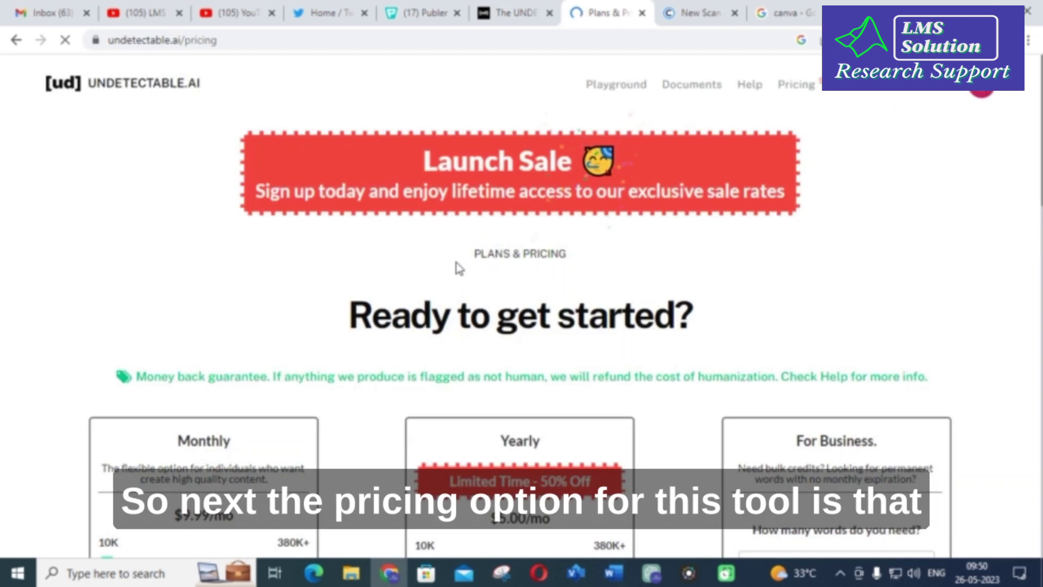
Compare the Monthly, Yearly and Business plans, with word tiers from $9.99 to $209
scroll(369, 296, down, 4)
scroll(327, 282, down, 1)
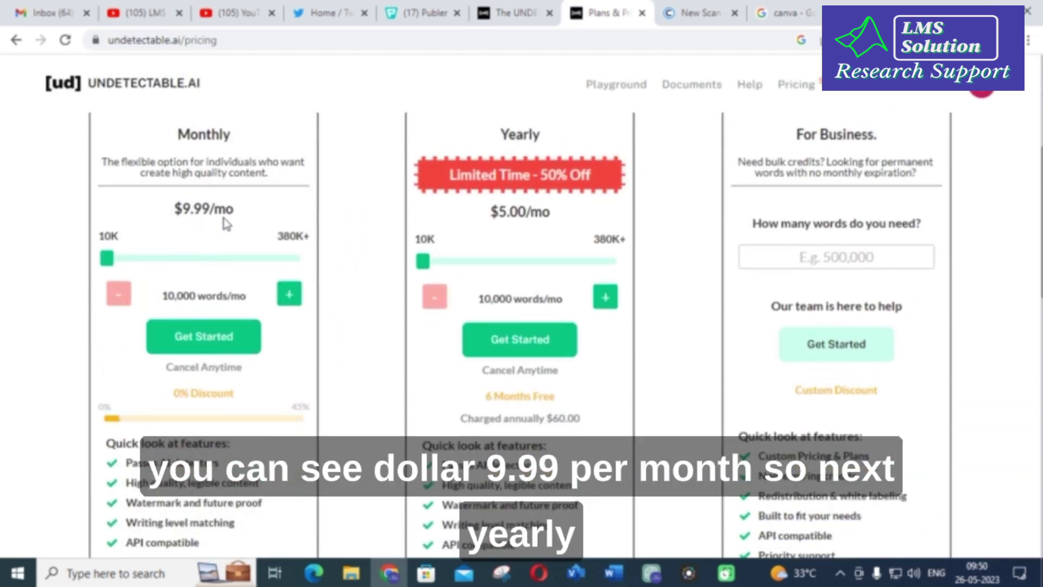
scroll(549, 304, up, 1)
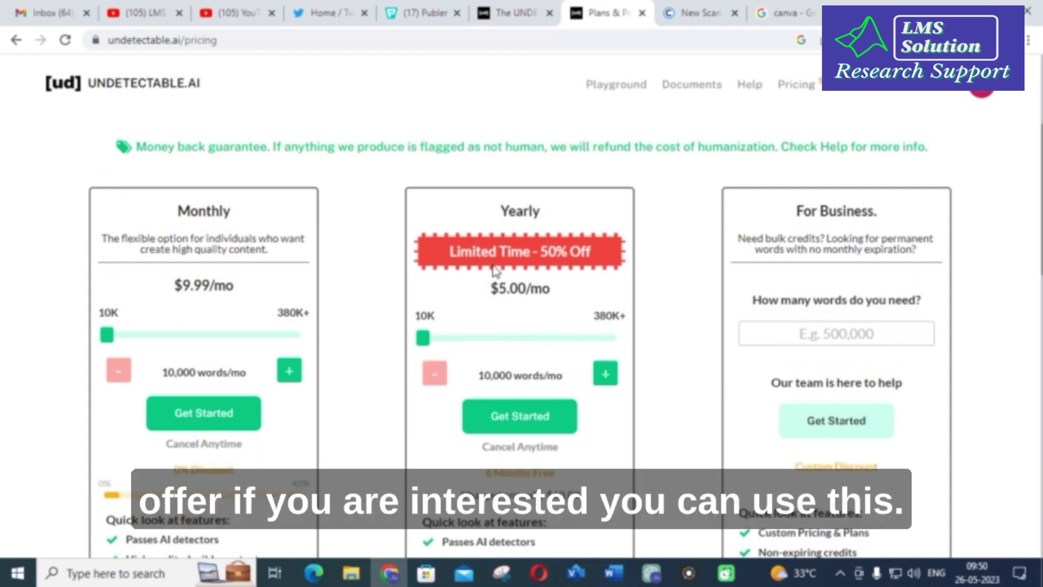
scroll(495, 270, down, 3)
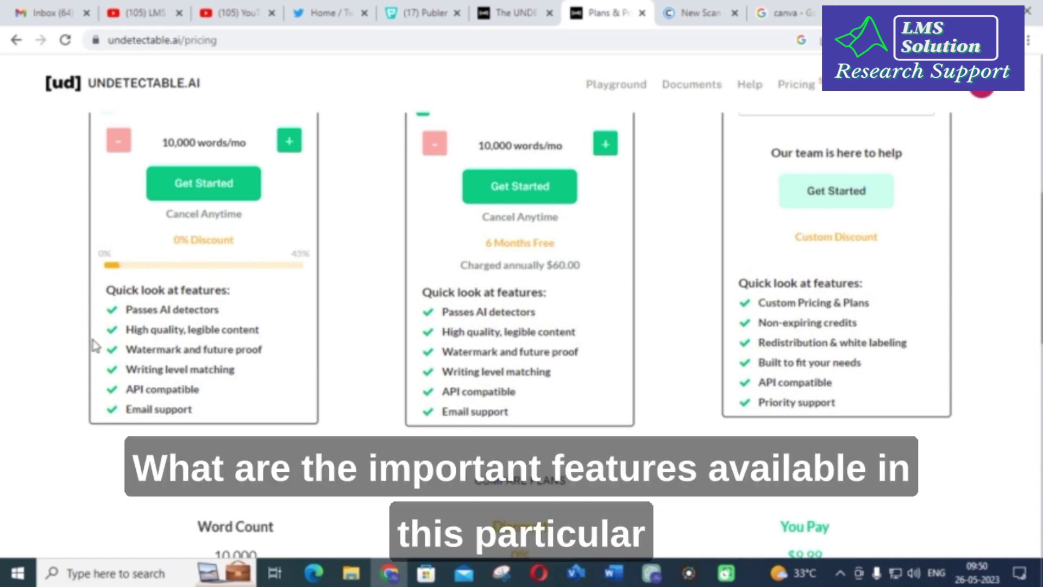
scroll(174, 326, down, 1)
scroll(173, 326, up, 1)
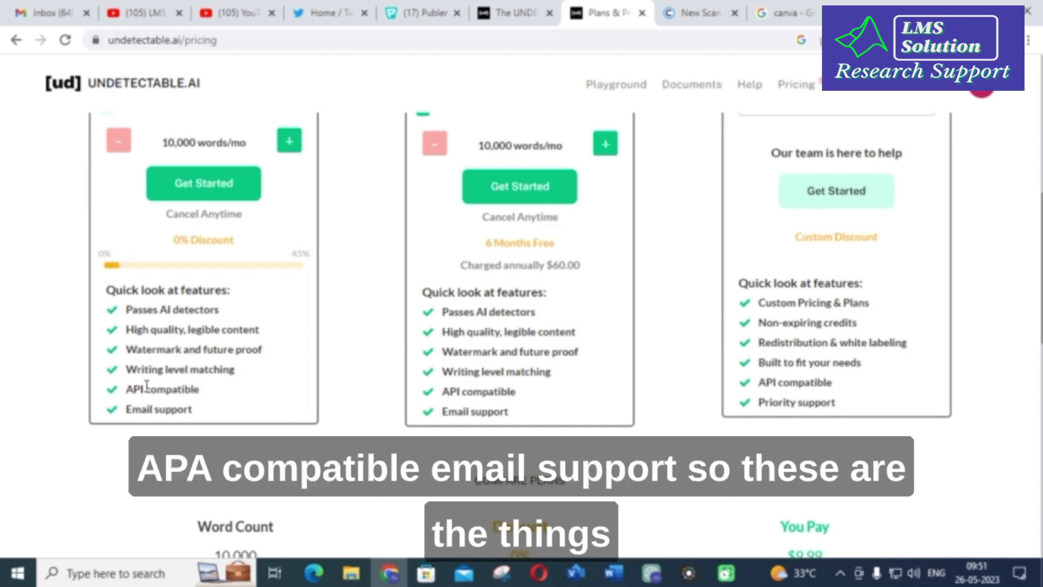
scroll(213, 416, down, 5)
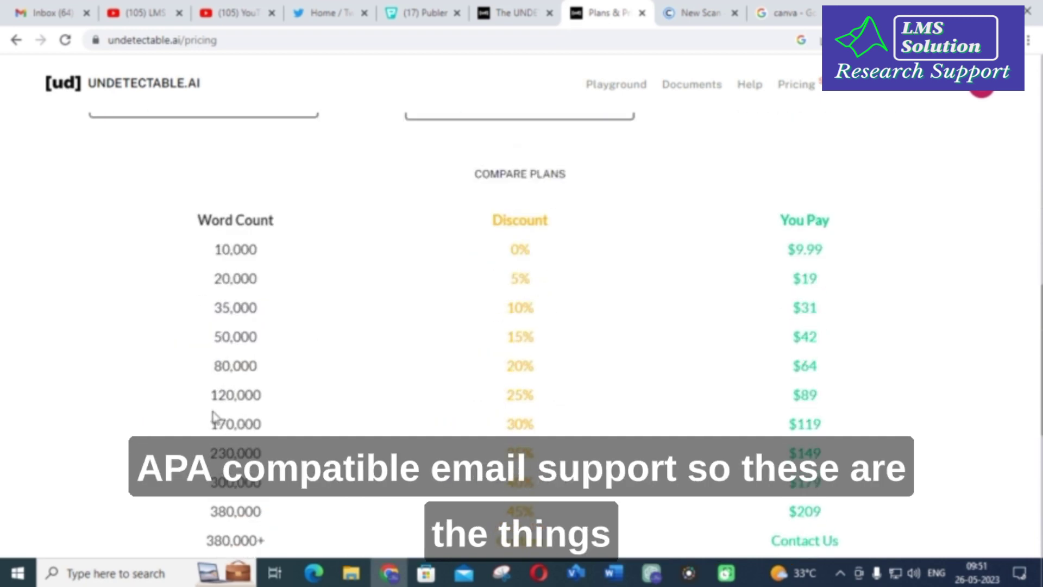
scroll(213, 416, up, 10)
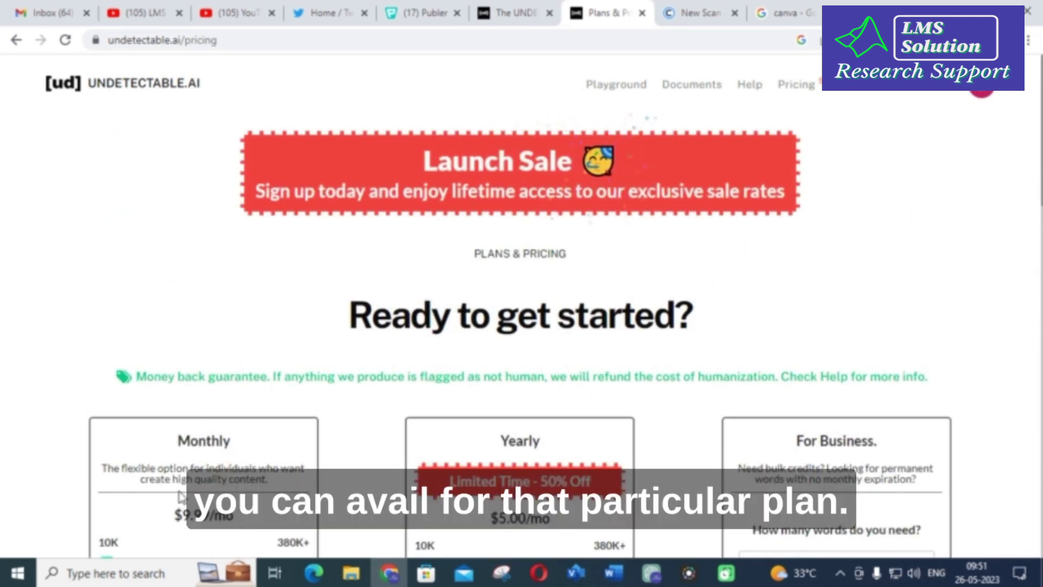
Leave the Undetectable AI pricing page and return to the Playground via the top navigation
click(601, 90)
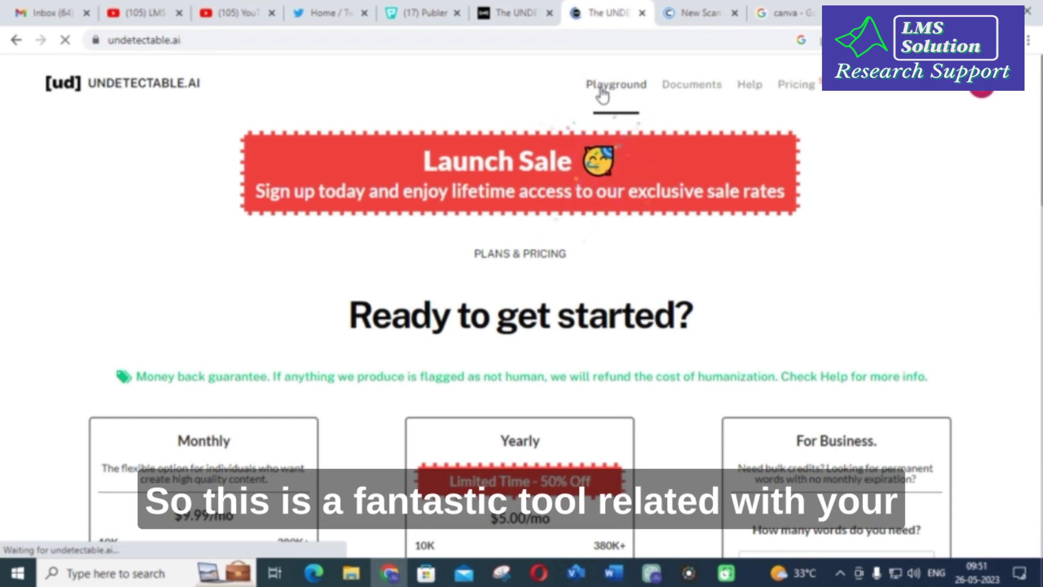